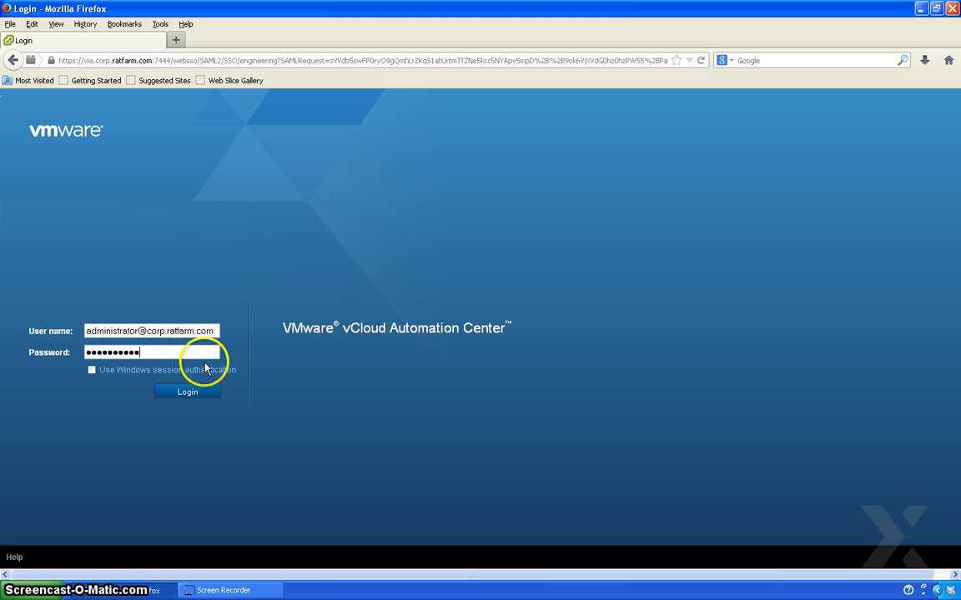
- Sign in and go to the Infrastructure section's Endpoints area
click(207, 393)
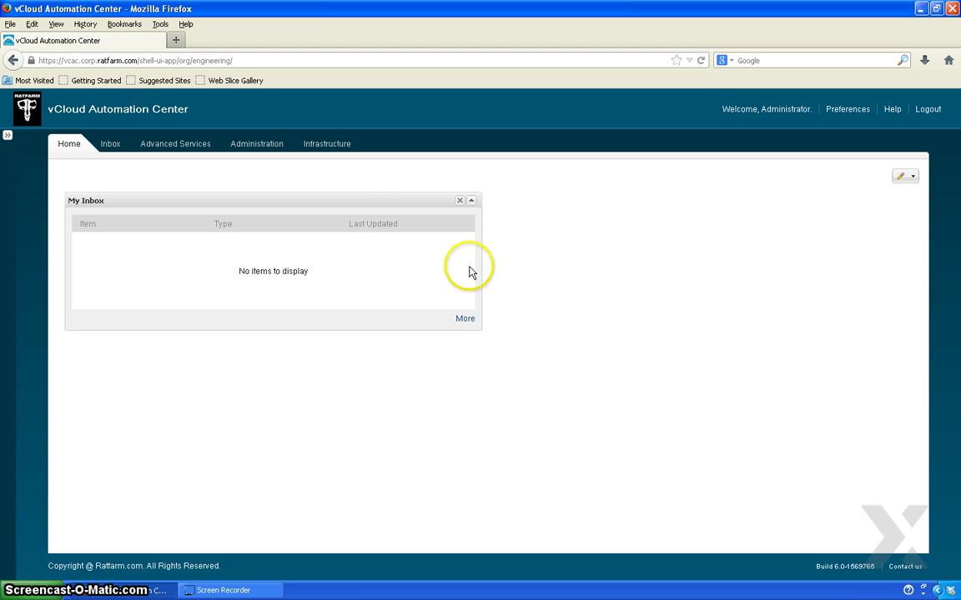
click(330, 147)
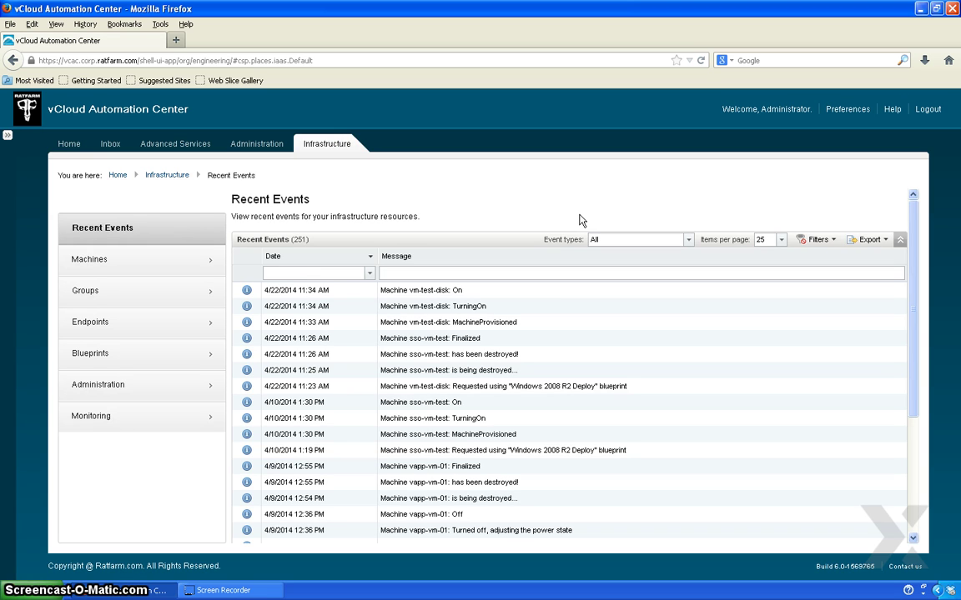
click(122, 324)
- List the four endpoints (vcdcell01, vCenter, vCHS, vCO) and view the vCenter endpoint's Edit/Delete actions
click(91, 267)
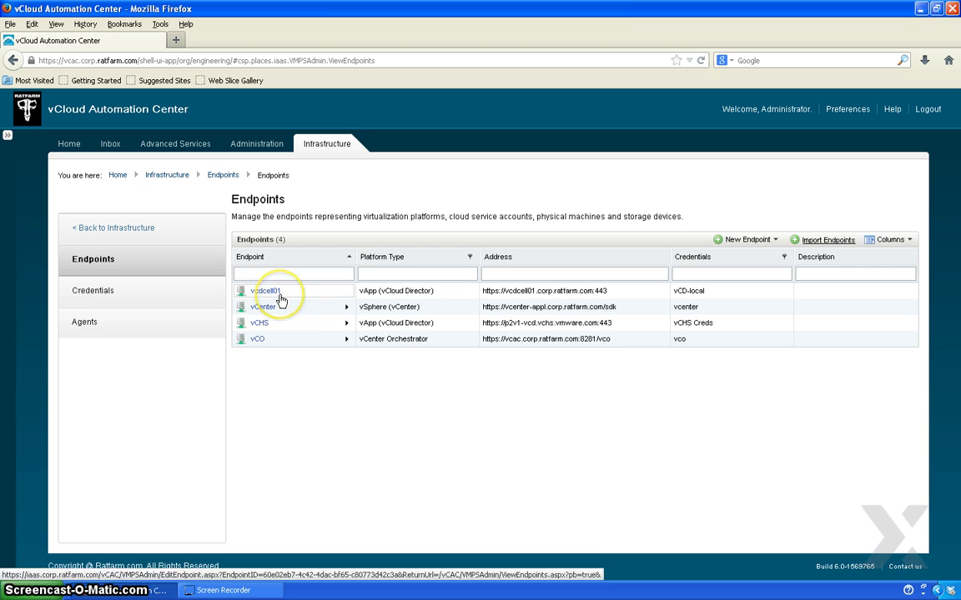
mouse_move(281, 300)
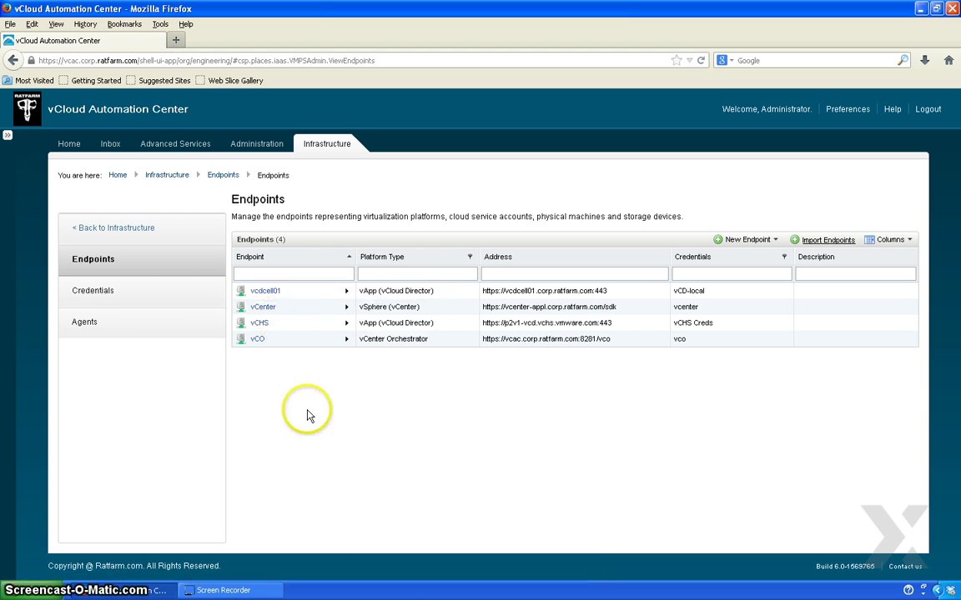
click(310, 314)
mouse_move(307, 327)
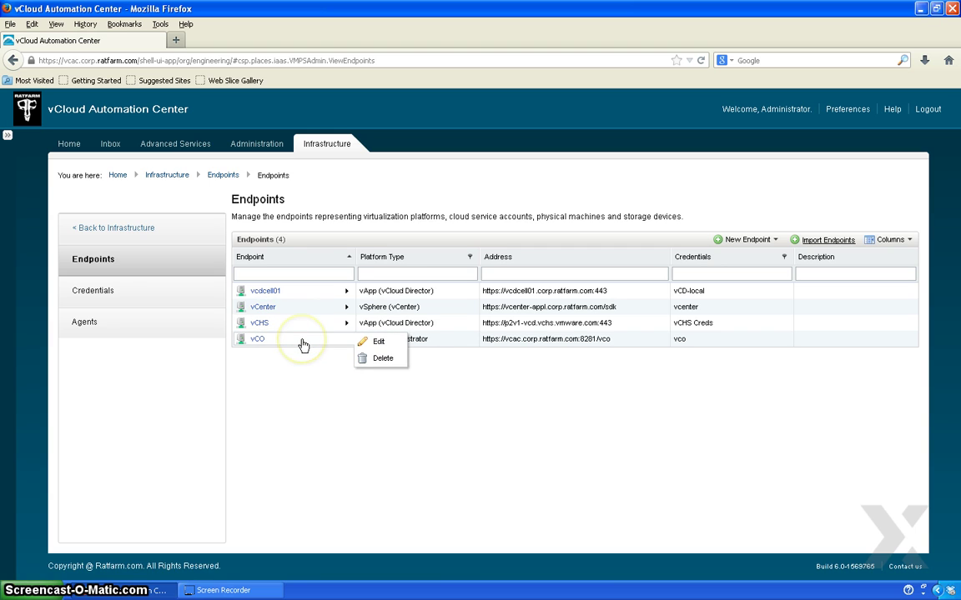
mouse_move(336, 298)
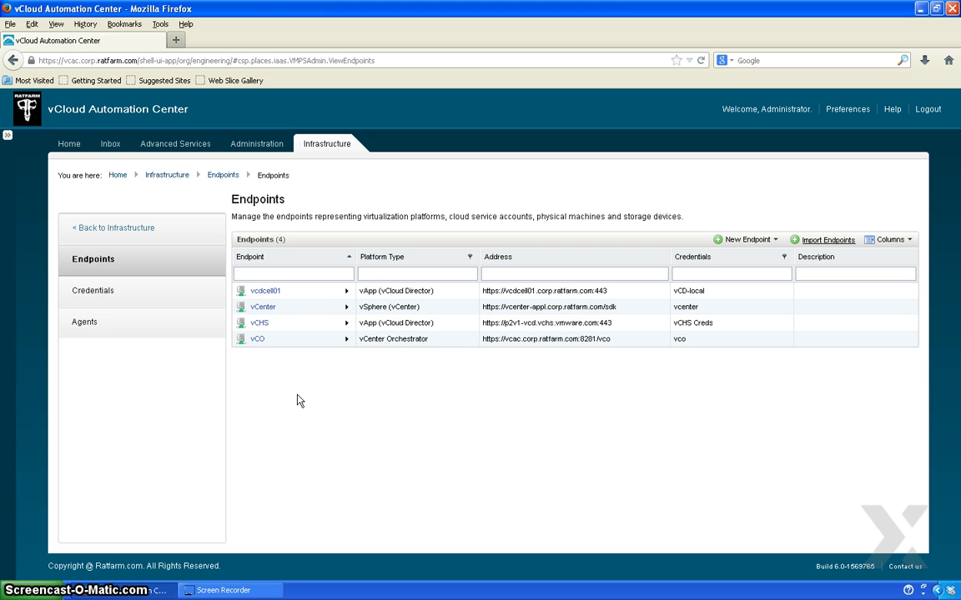
- Browse the Cloud and Orchestration endpoint types, then start a new Virtual > vSphere (vCenter) endpoint
click(751, 241)
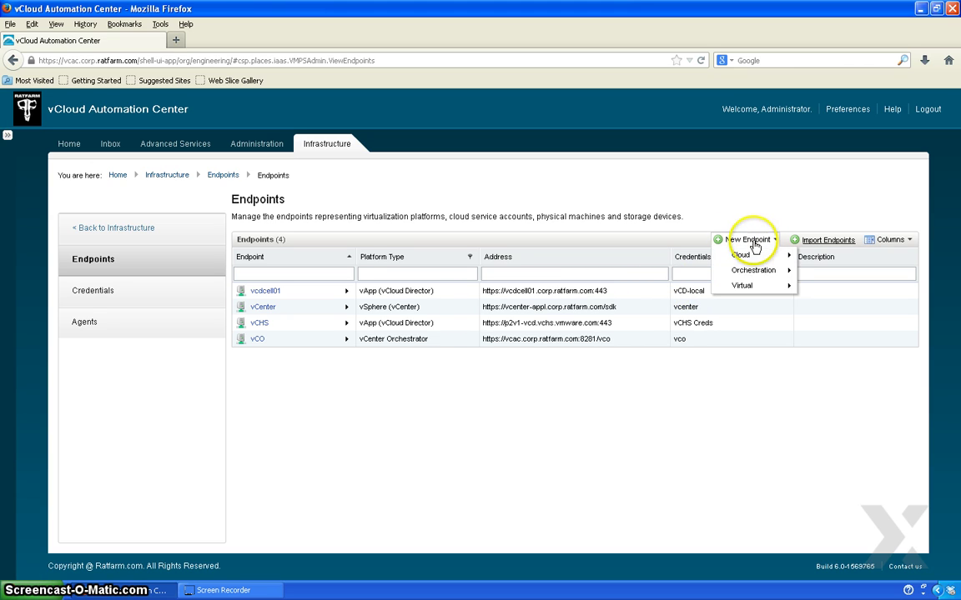
mouse_move(752, 256)
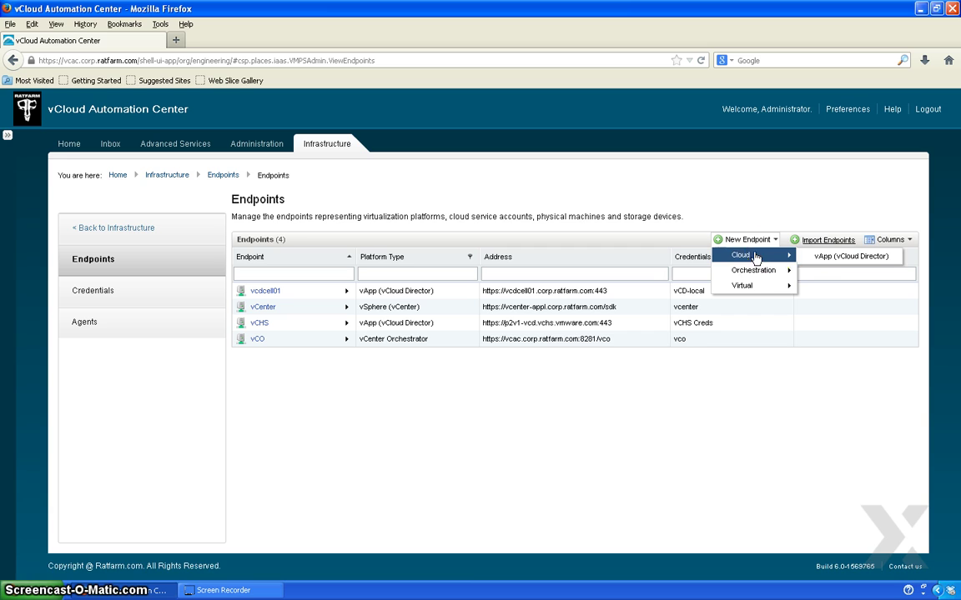
click(831, 260)
mouse_move(777, 270)
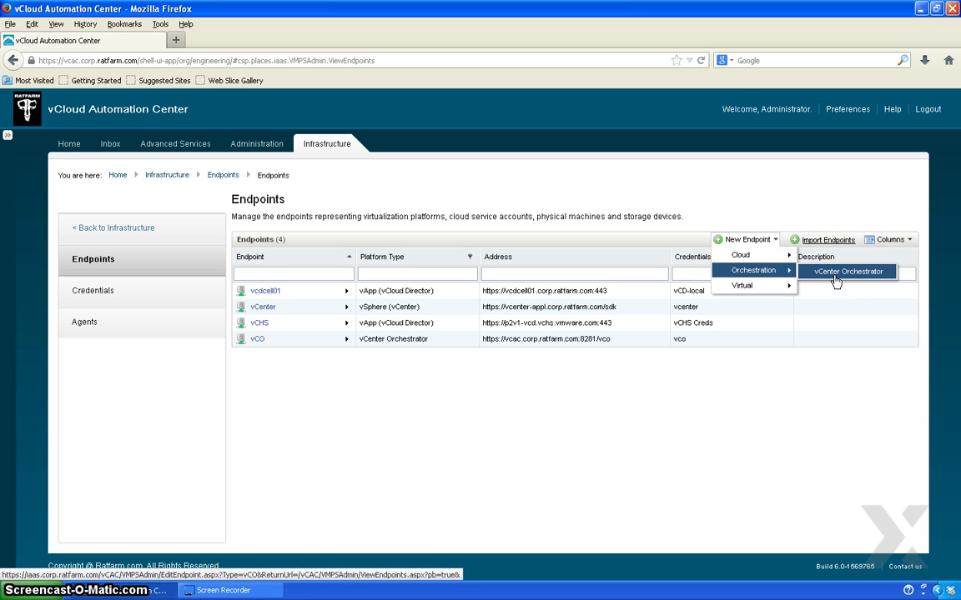
click(790, 285)
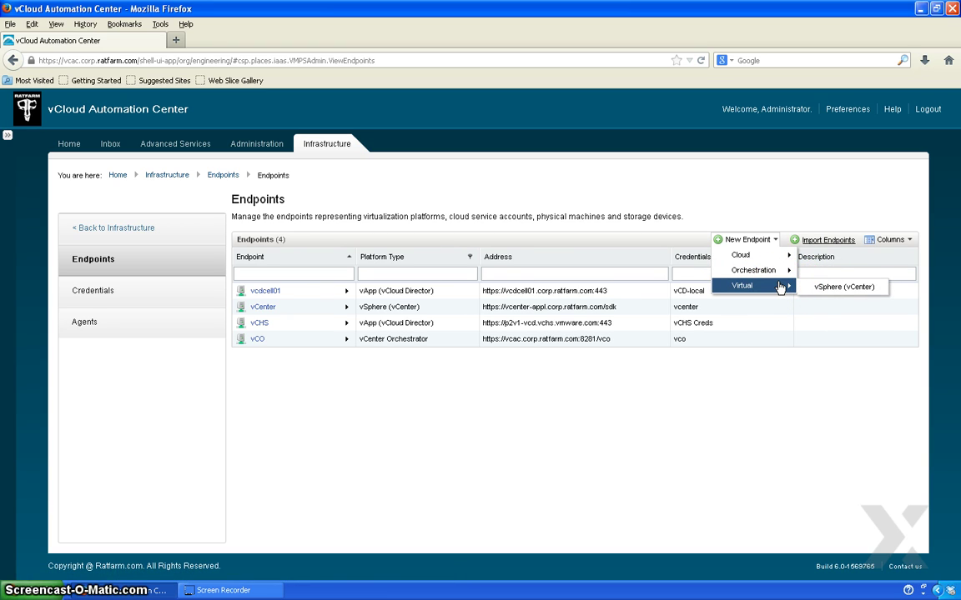
click(817, 289)
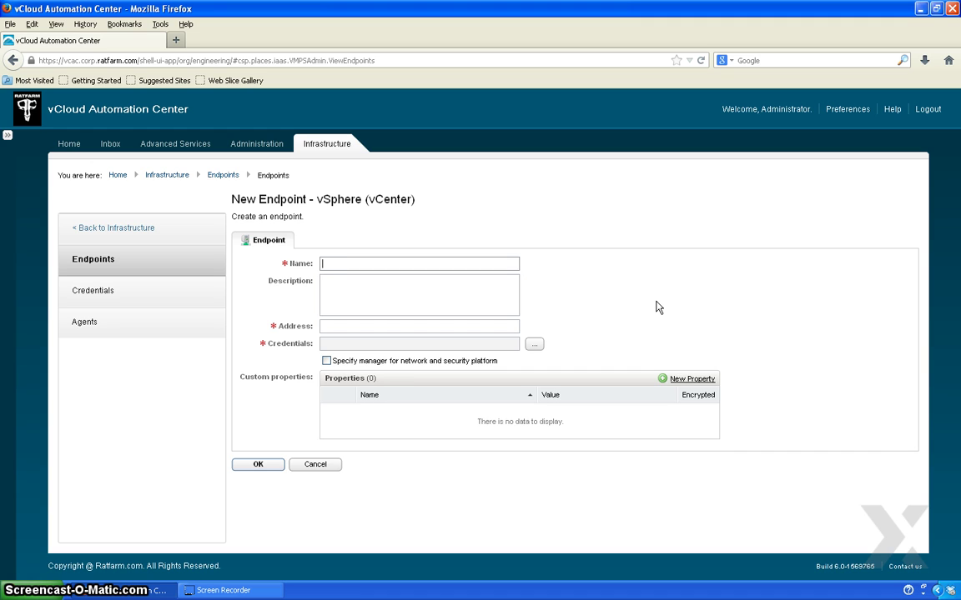
click(631, 307)
click(407, 261)
click(407, 261)
click(382, 326)
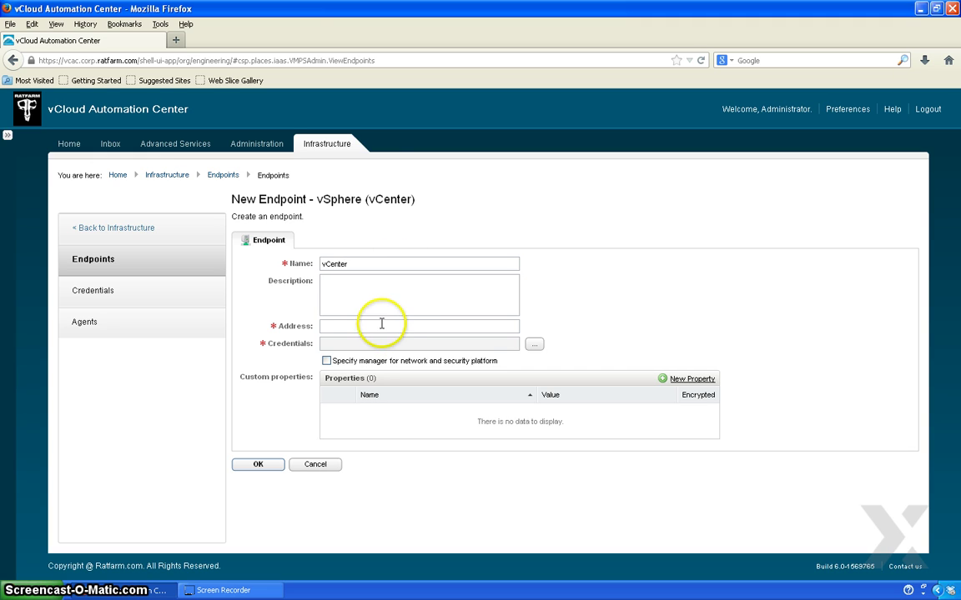
text(https://vcenter-appl.corp.)
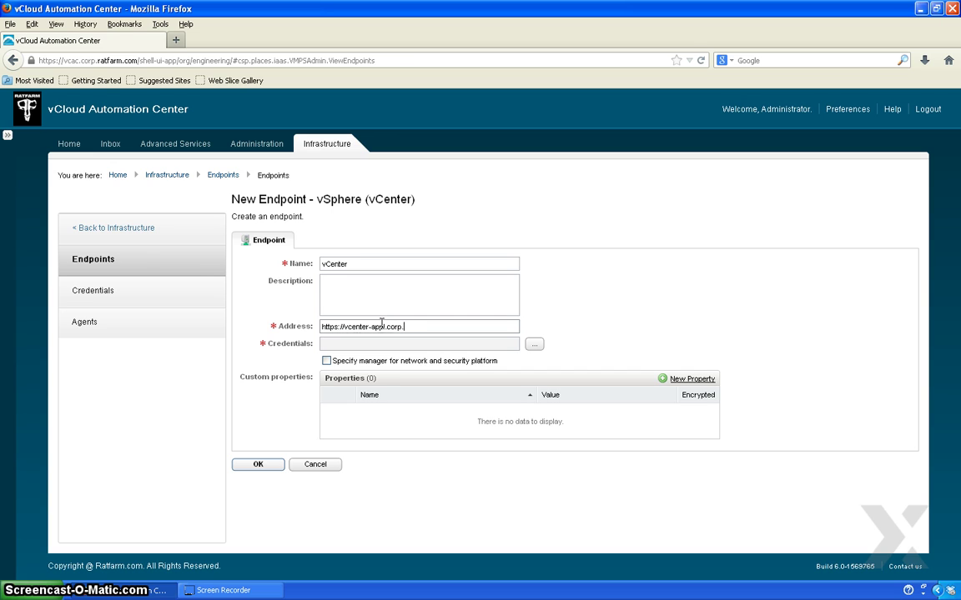
text(ratfarm.com/sdk)
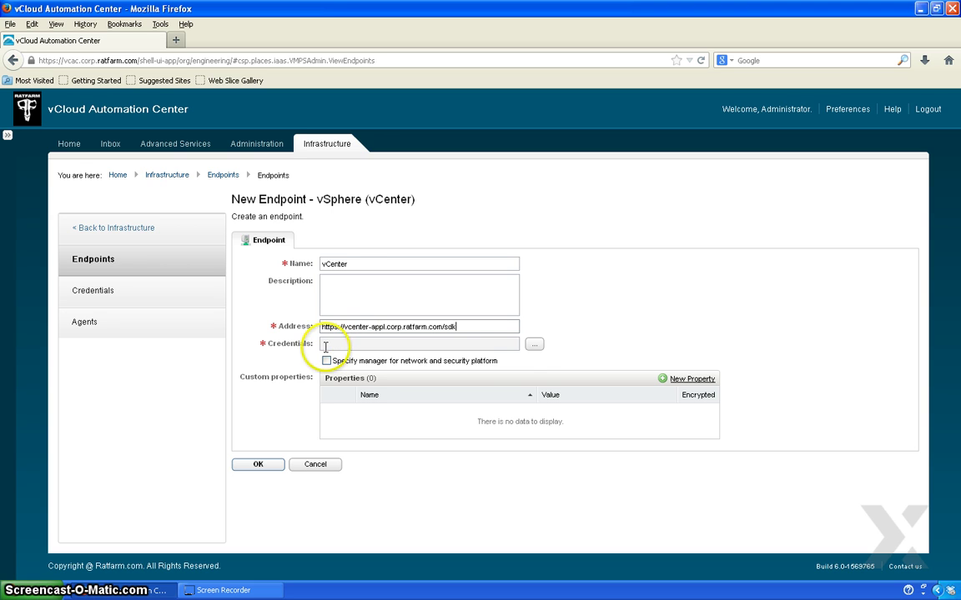
click(535, 346)
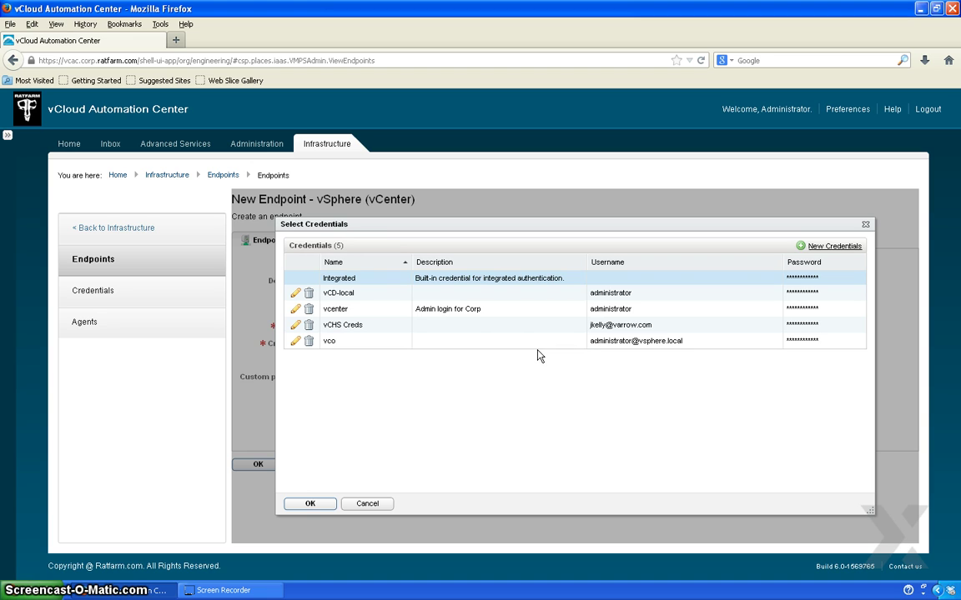
- Inspect the vcenter credential's name and description, save it, and close the list without choosing
click(384, 325)
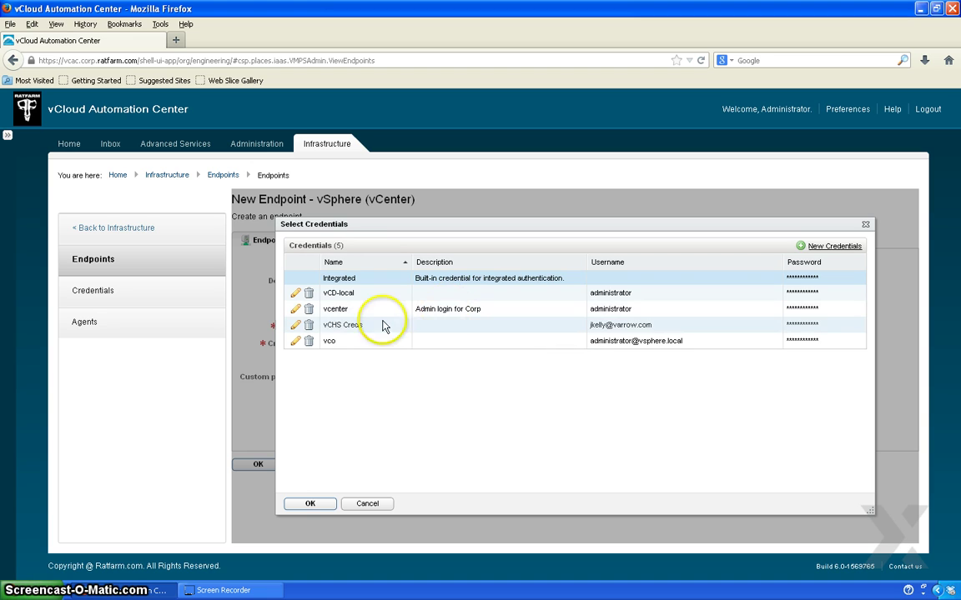
click(296, 310)
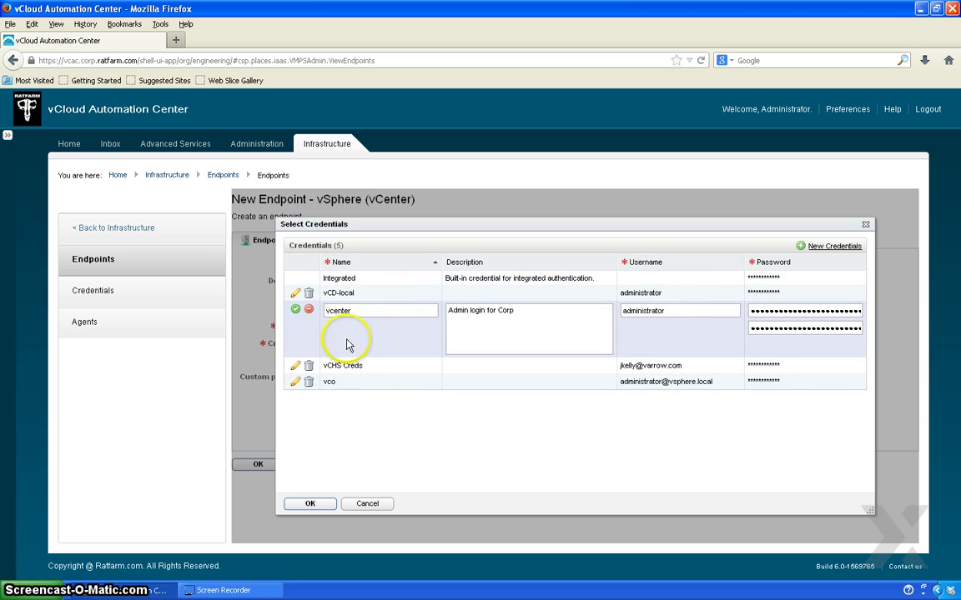
drag(395, 310, 317, 311)
drag(540, 314, 448, 314)
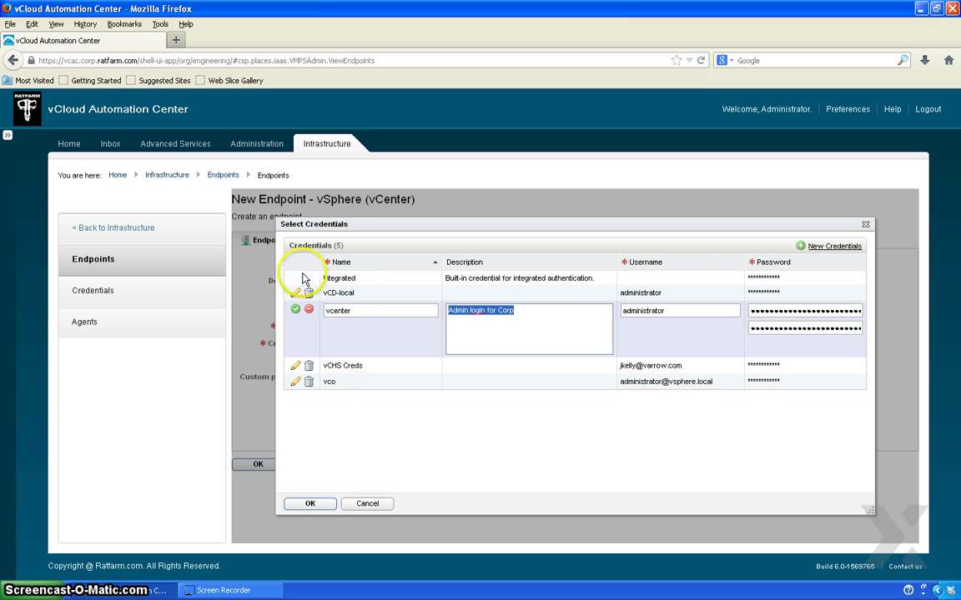
click(296, 310)
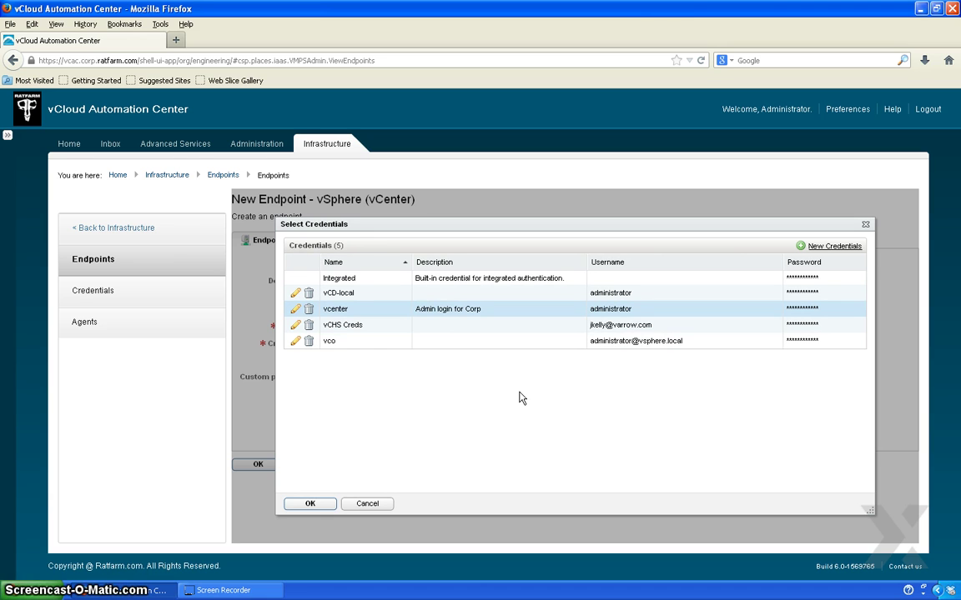
click(367, 503)
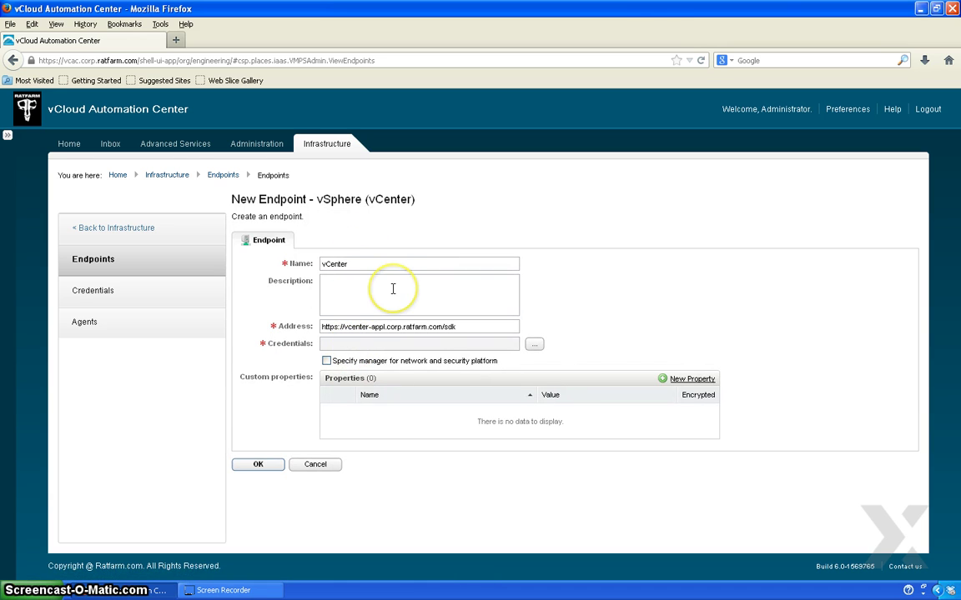
- Select the stored vcenter credential for the new endpoint
click(535, 344)
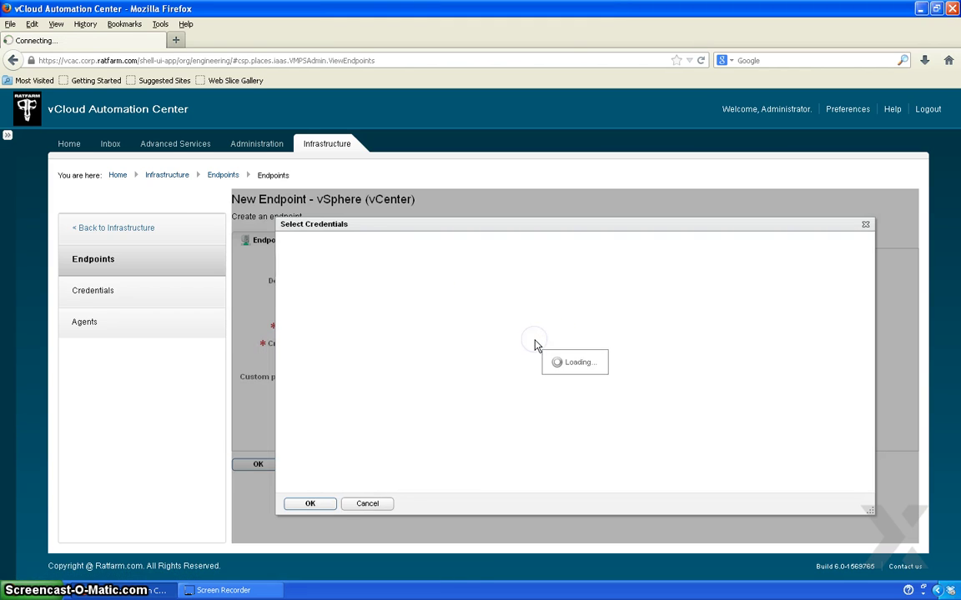
click(334, 309)
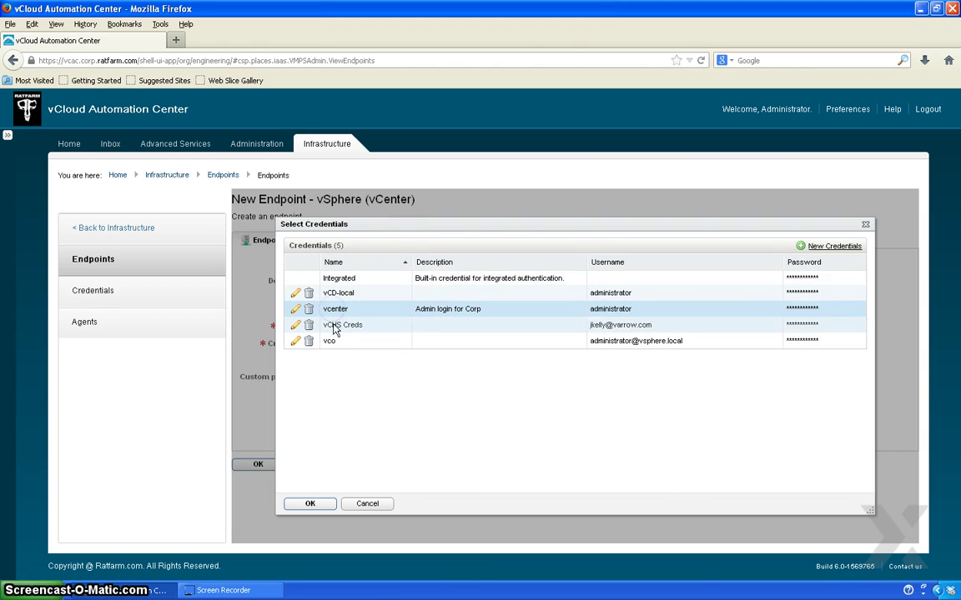
click(310, 504)
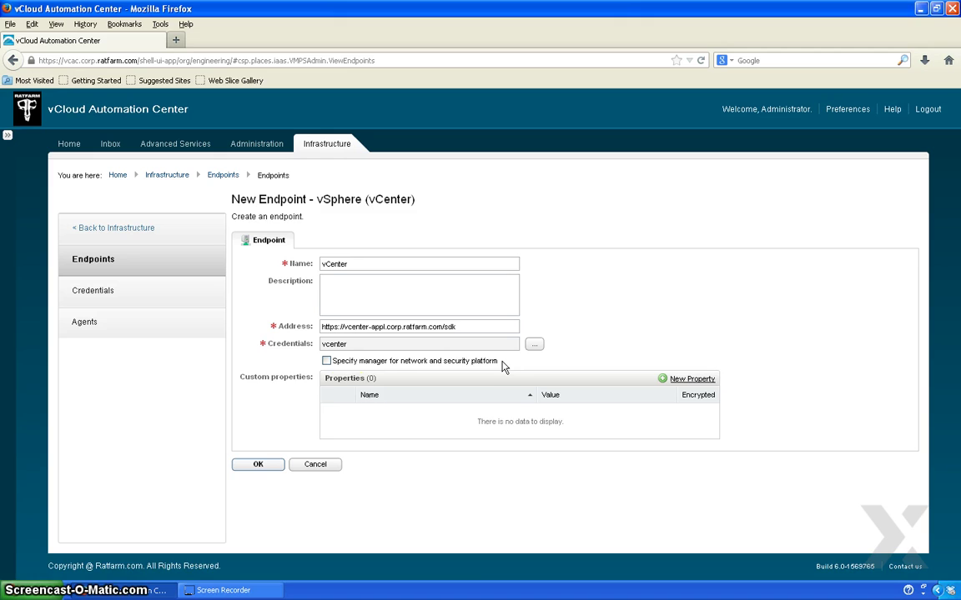
- Discard the new endpoint and open the existing vCenter endpoint for editing
click(318, 465)
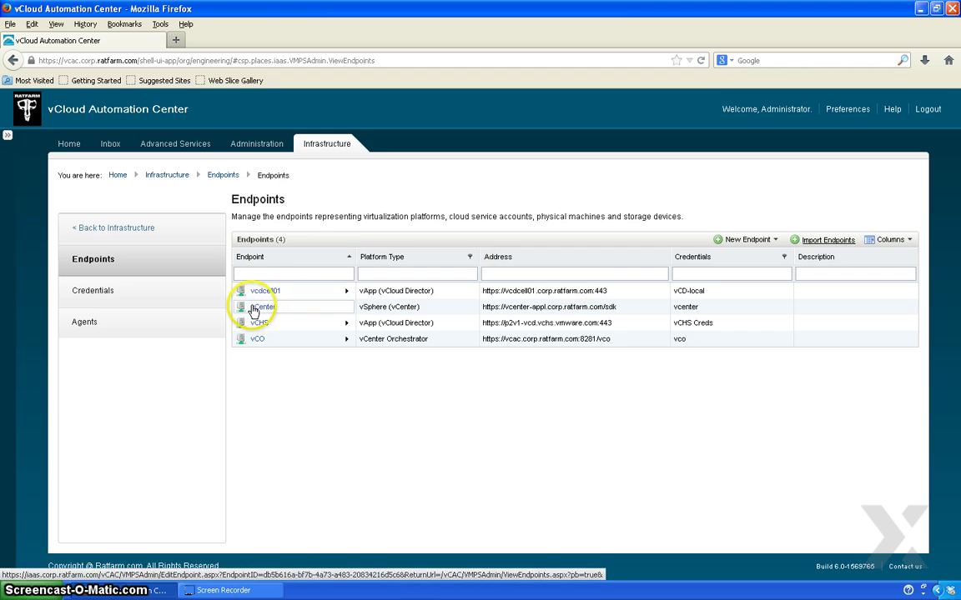
mouse_move(253, 309)
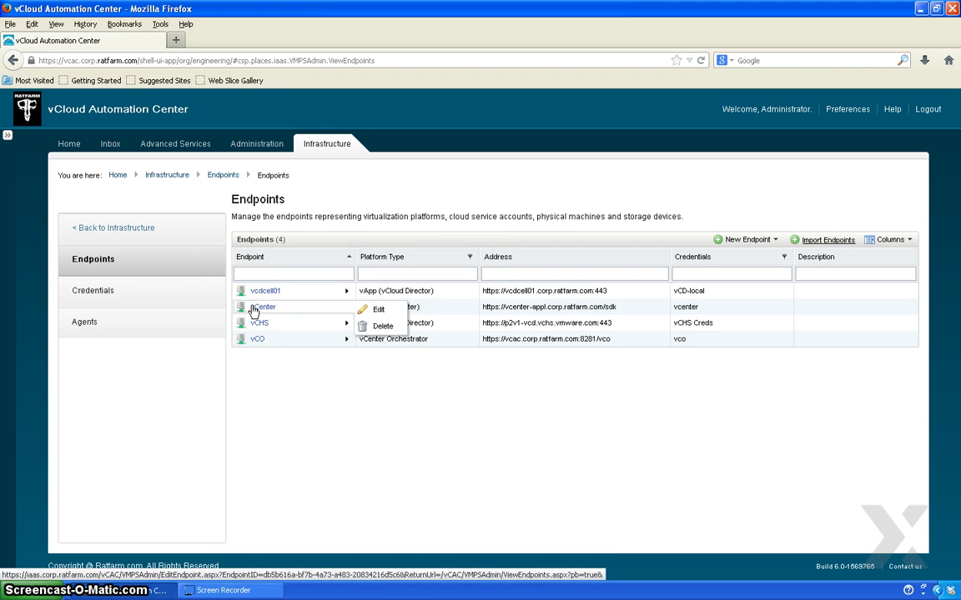
click(376, 310)
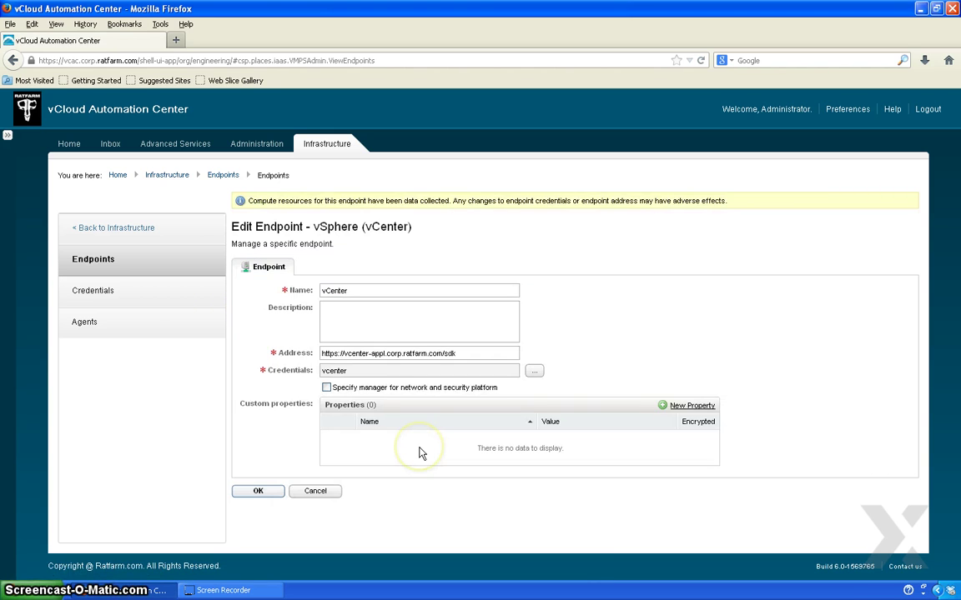
drag(499, 355, 268, 353)
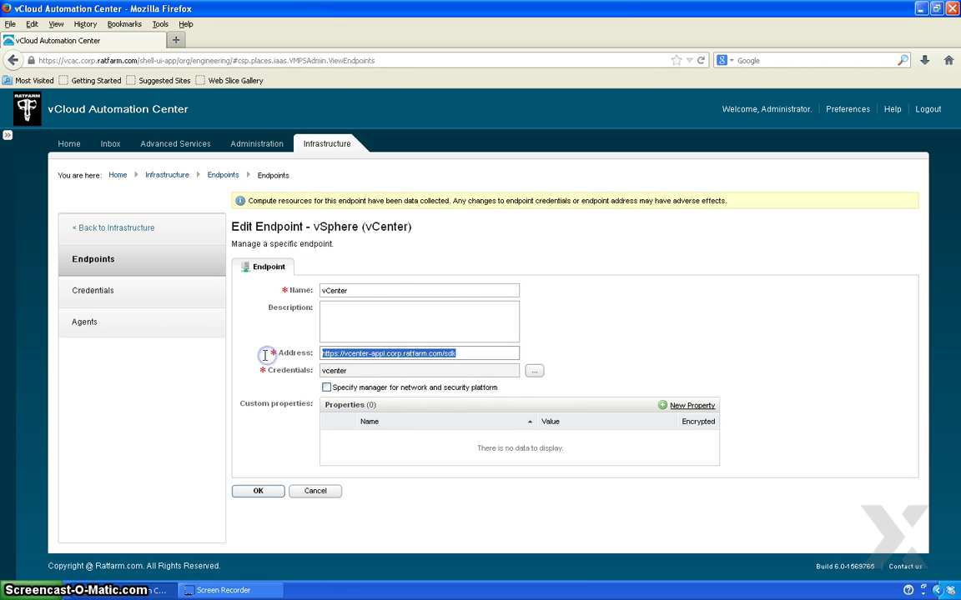
click(347, 371)
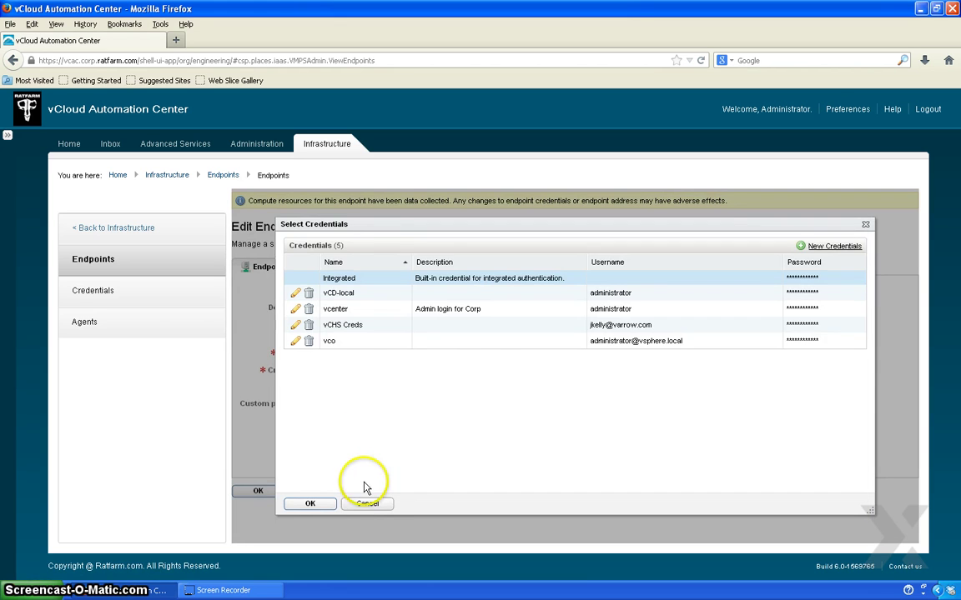
click(370, 502)
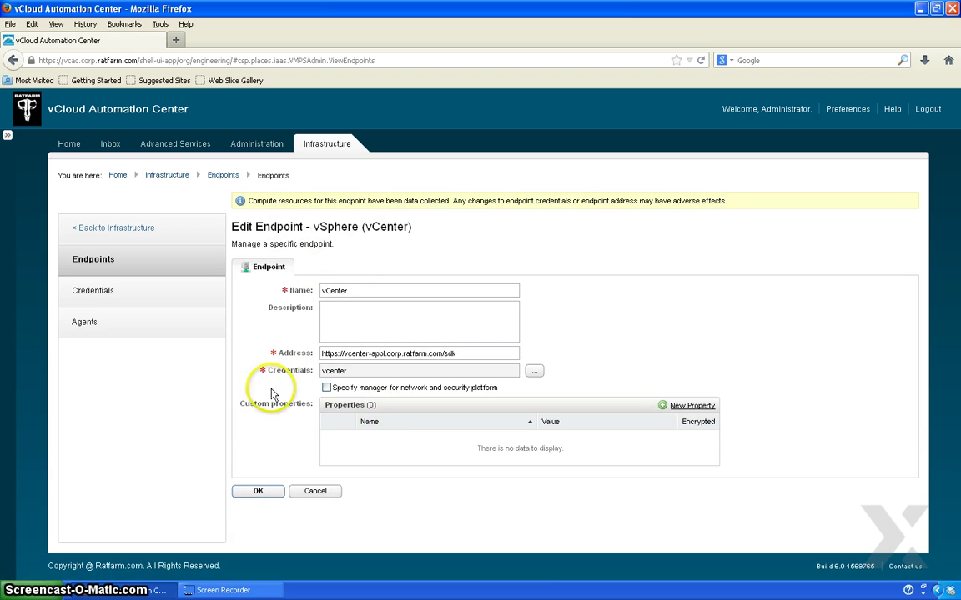
click(279, 491)
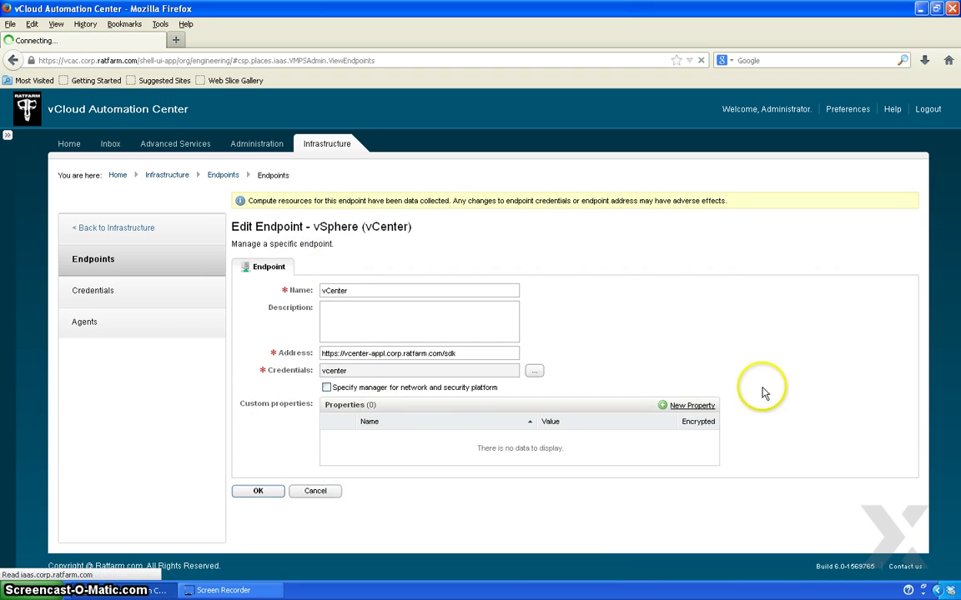